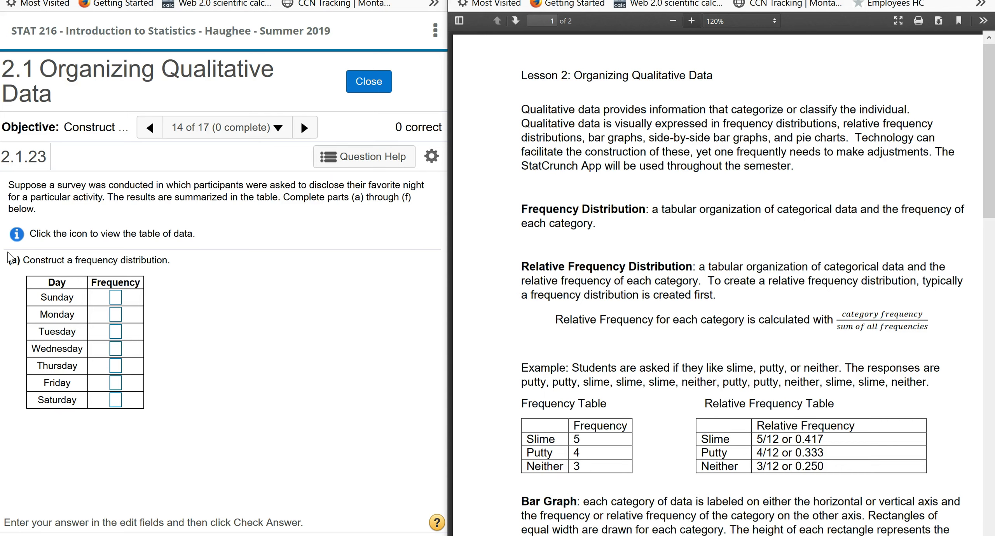
Open the survey's table of data for question 2.1.23.
left_click(9, 256)
left_click(16, 236)
left_click(41, 334)
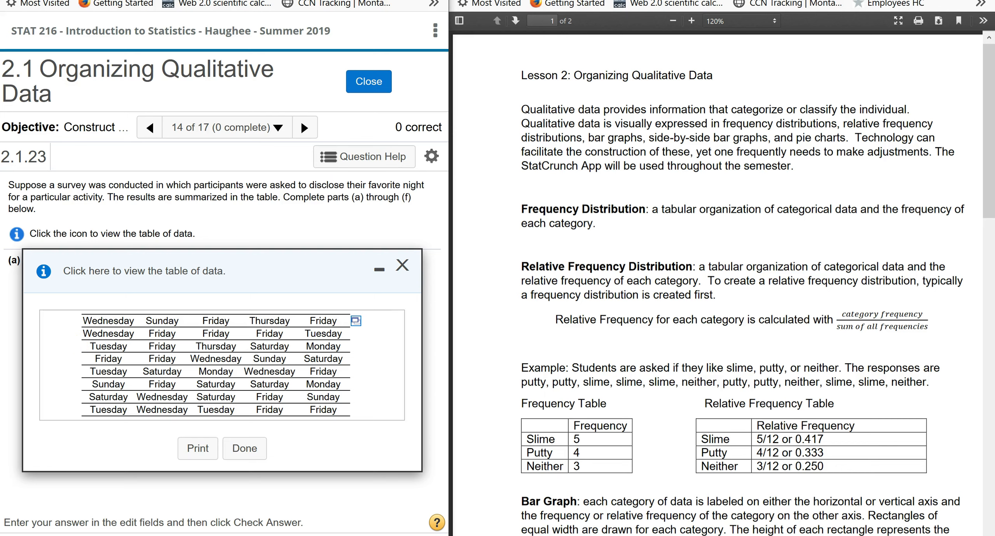
Search Google for "statcrunch free app" and open the StatCrunch app from the results.
left_click(622, 1)
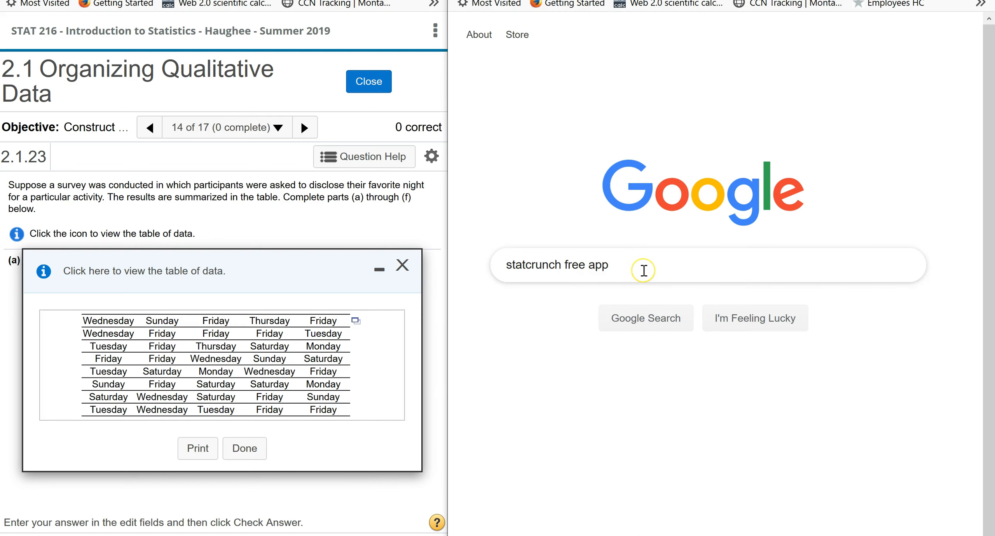
left_click(644, 311)
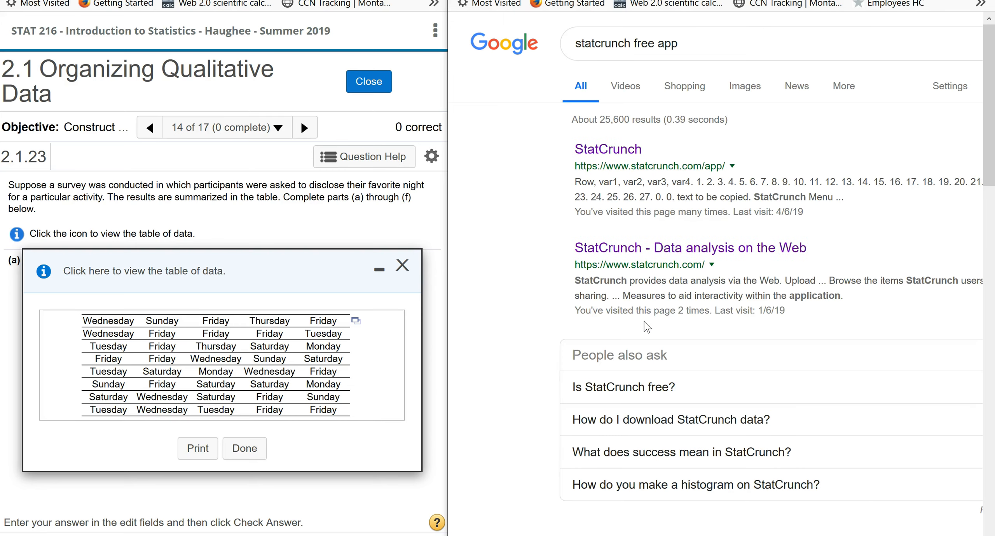
left_click(609, 148)
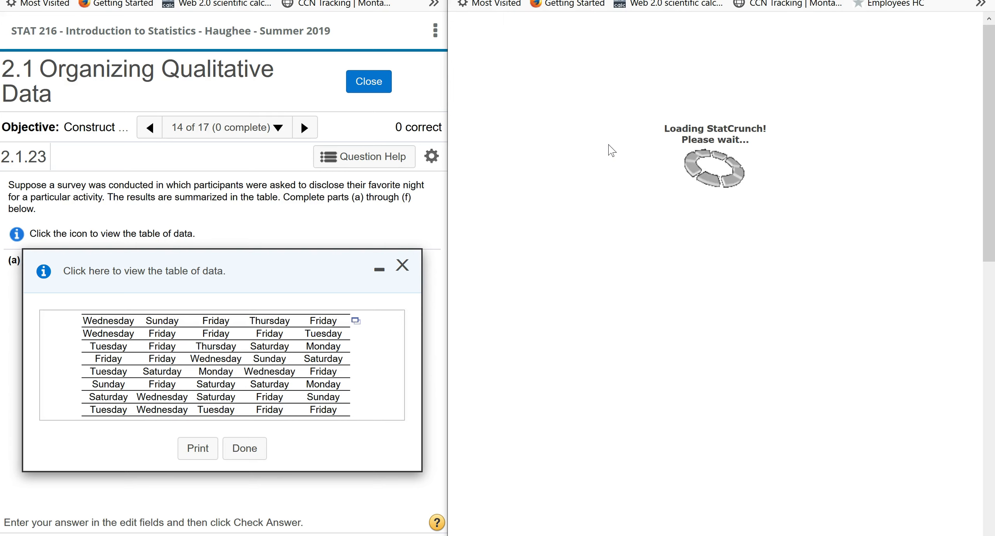
left_click(647, 187)
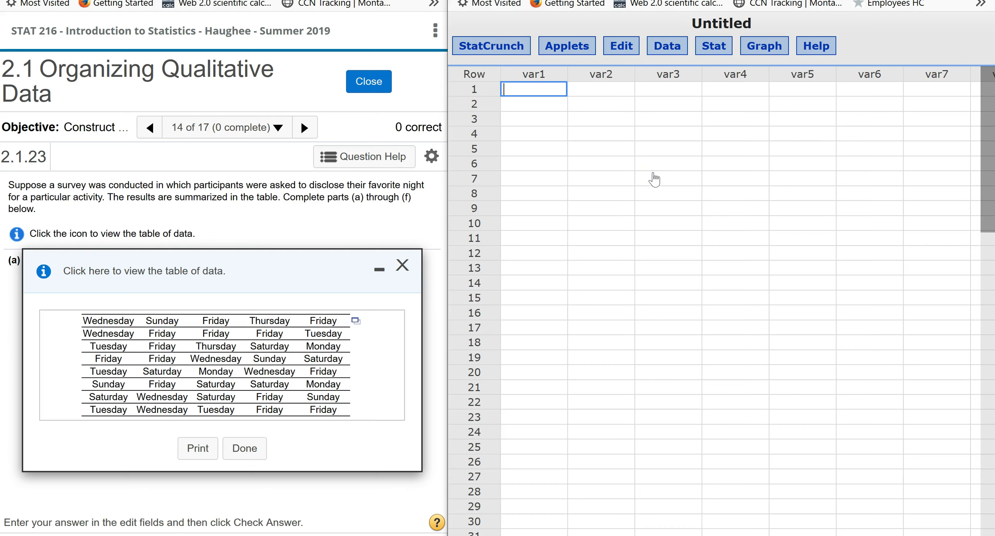
Copy the survey's day responses as tab-delimited text to the clipboard.
left_click(402, 290)
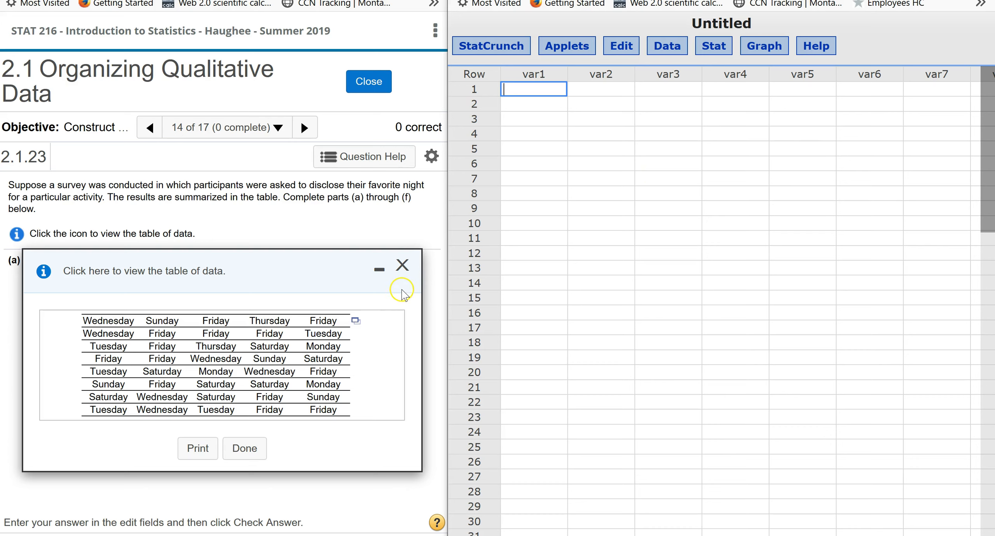
left_click(357, 325)
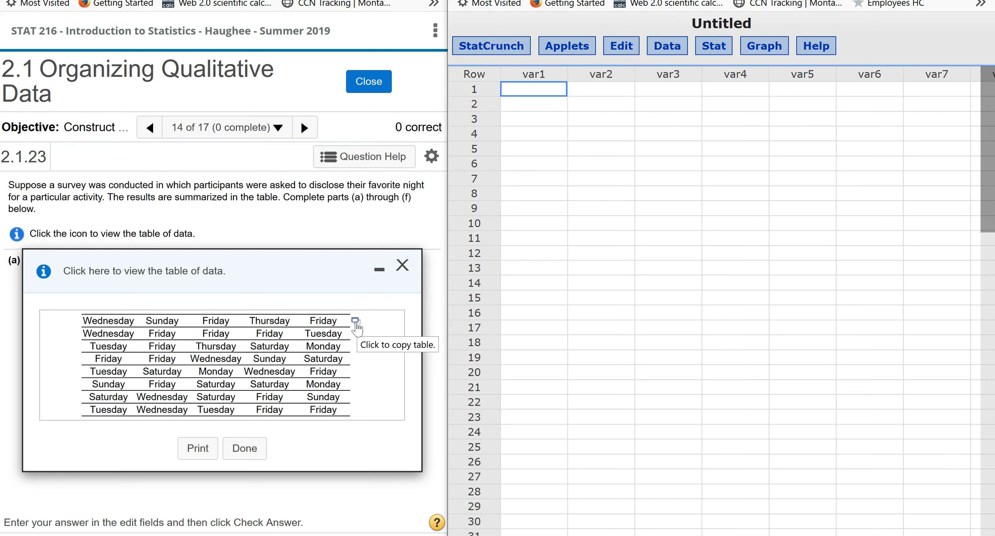
left_click(356, 323)
left_click(327, 347)
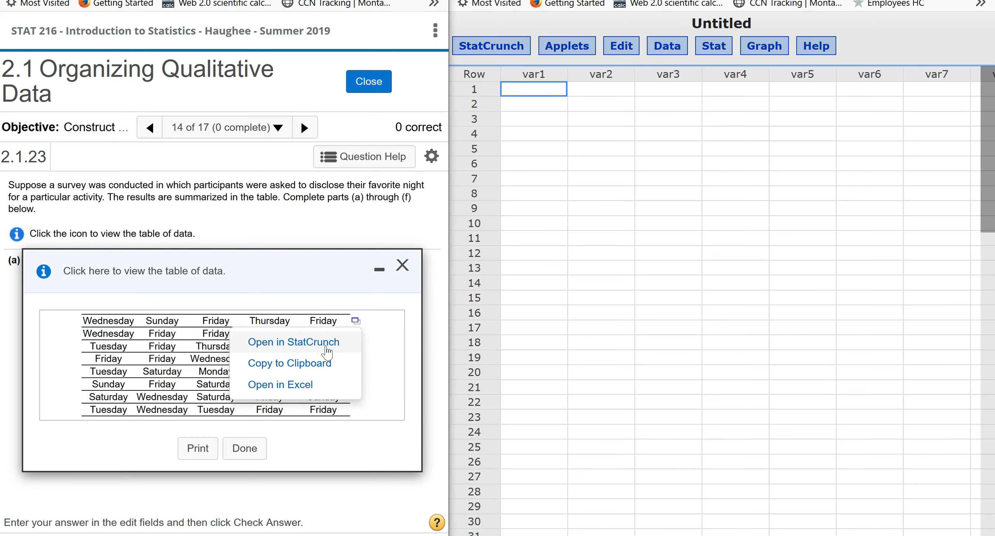
left_click(319, 369)
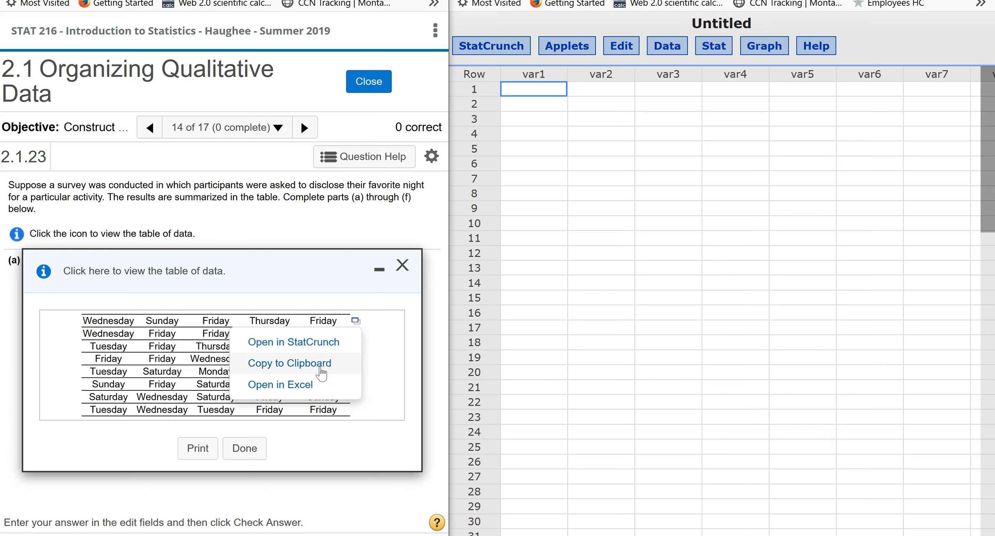
left_click(320, 368)
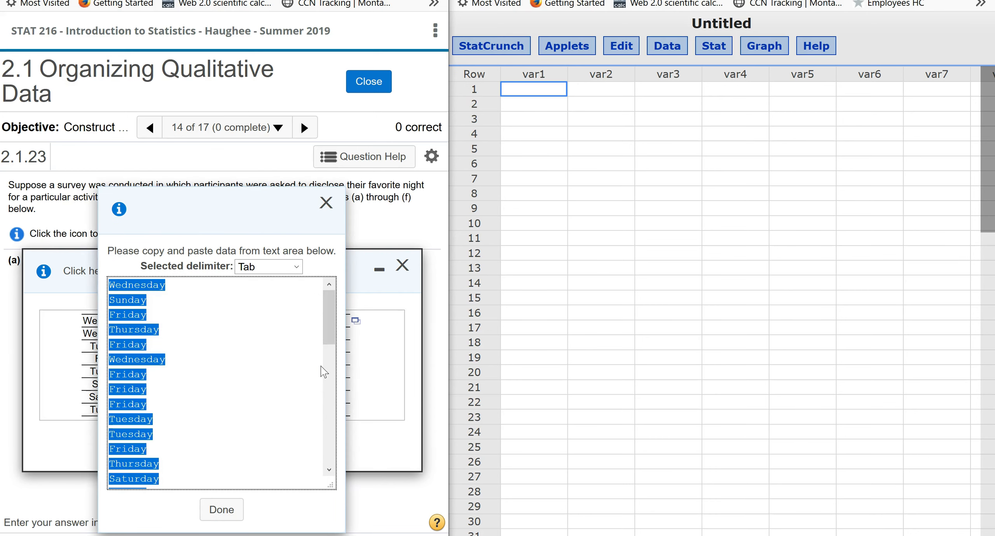
left_click_drag(326, 312, 344, 262)
Paste the copied day responses into the var1 column of the StatCrunch sheet, starting at row 1.
left_click(556, 89)
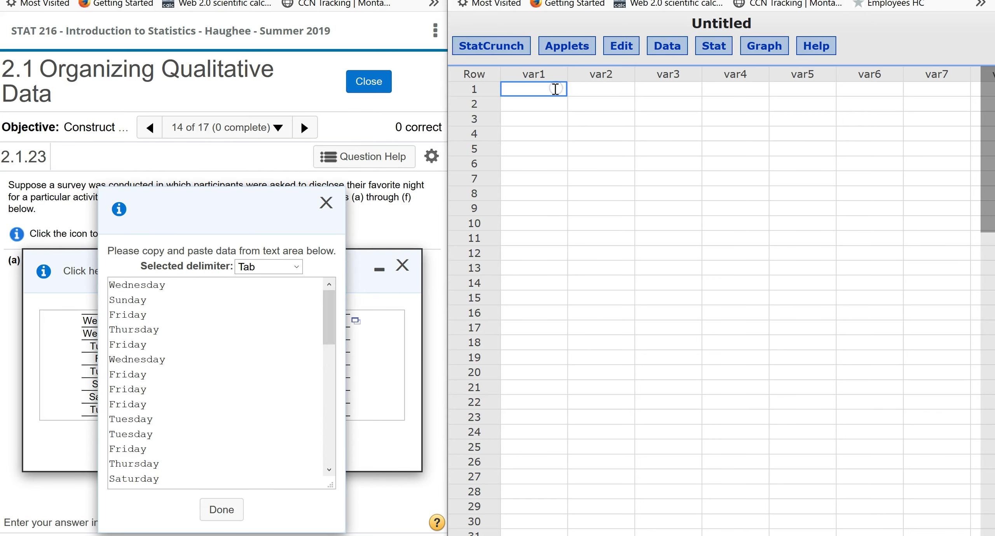
key("ctrl+v")
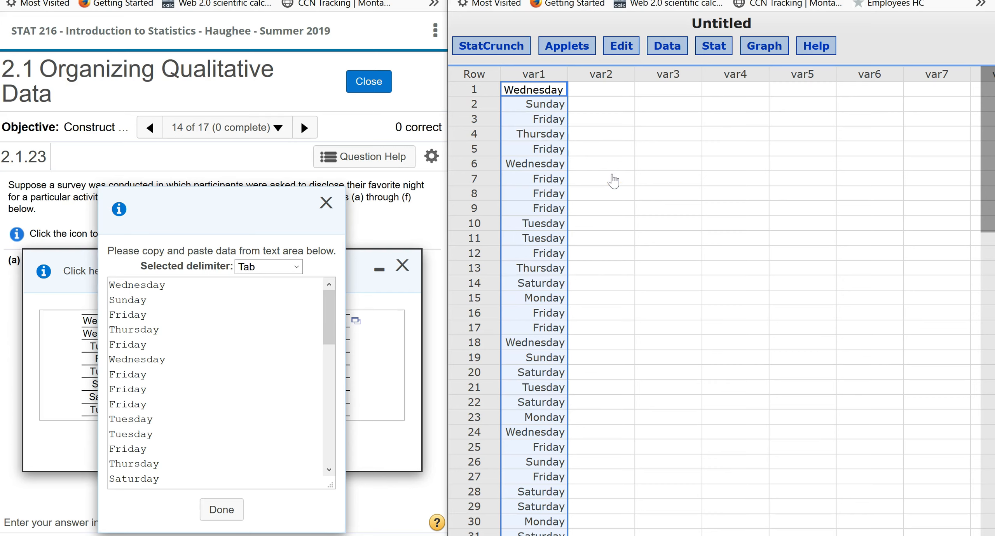
left_click(653, 176)
left_click(672, 160)
left_click(673, 165)
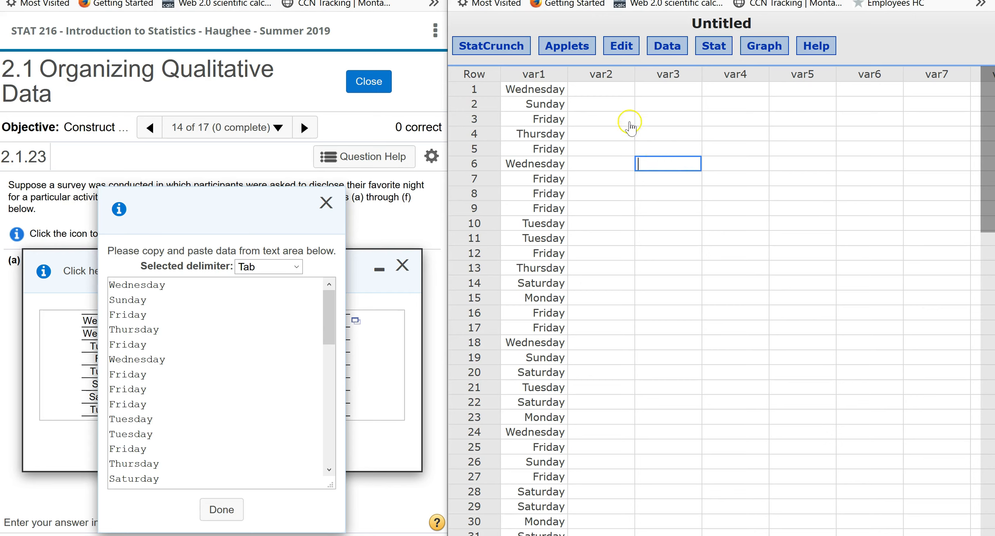
Rename the var1 column as "Days of the Week".
left_click(536, 77)
left_click(532, 75)
type("Da")
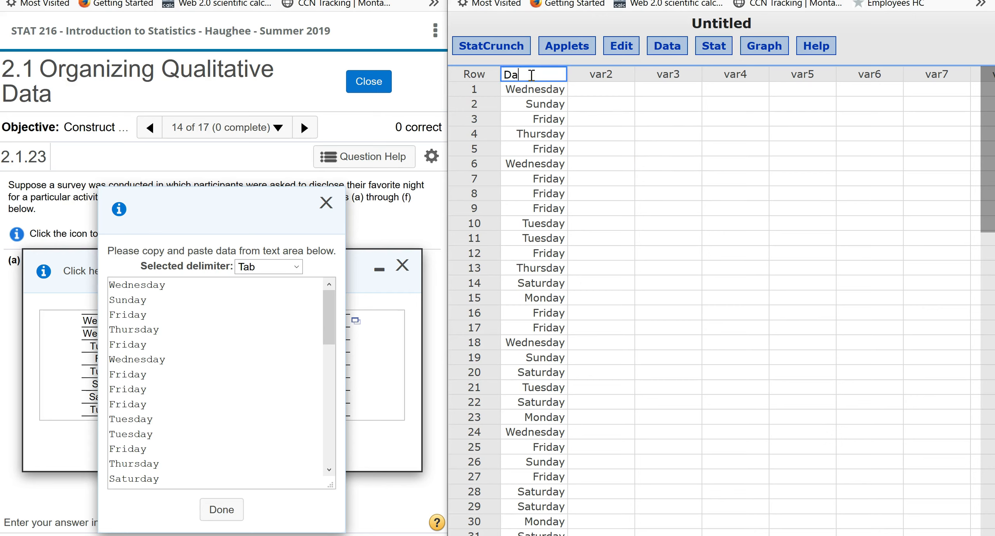
type("ys of the Week")
left_click(745, 154)
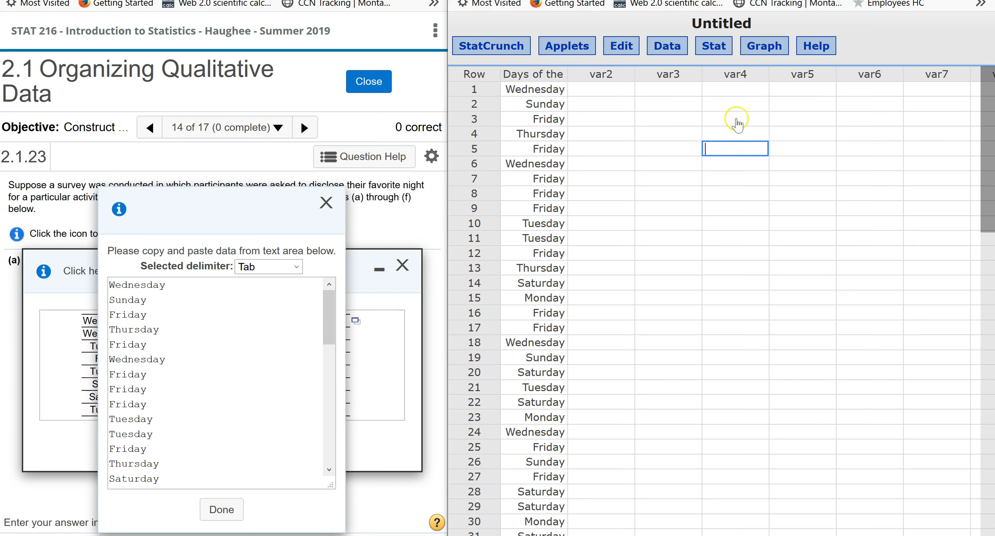
Compute a frequency table for the Days of the Week column with only the Frequency statistic.
left_click(717, 47)
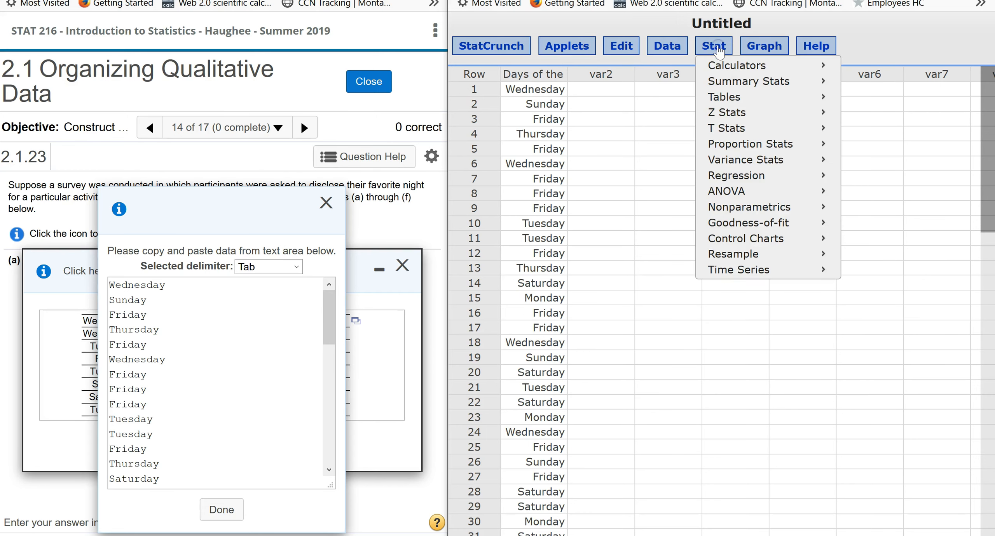
mouse_move(723, 95)
left_click(876, 98)
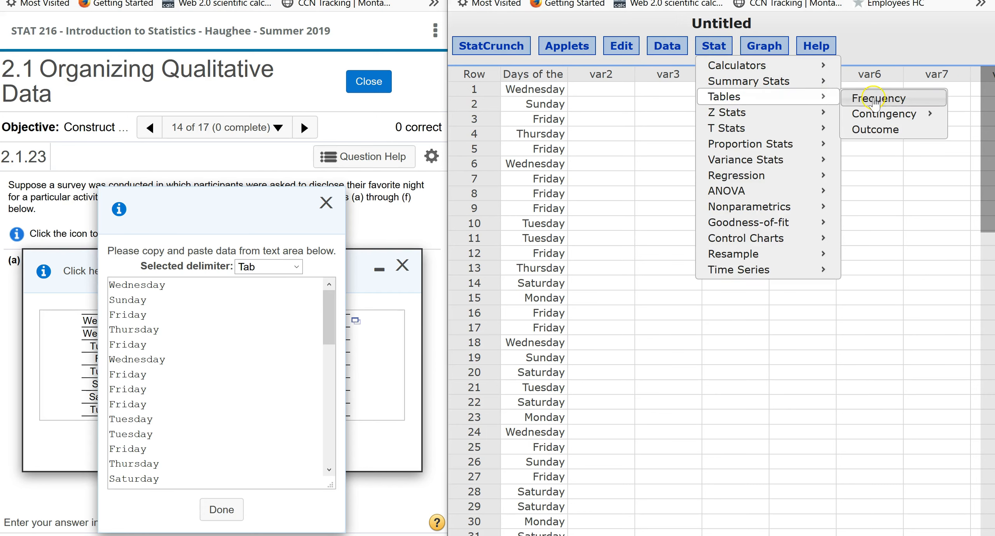
left_click(873, 100)
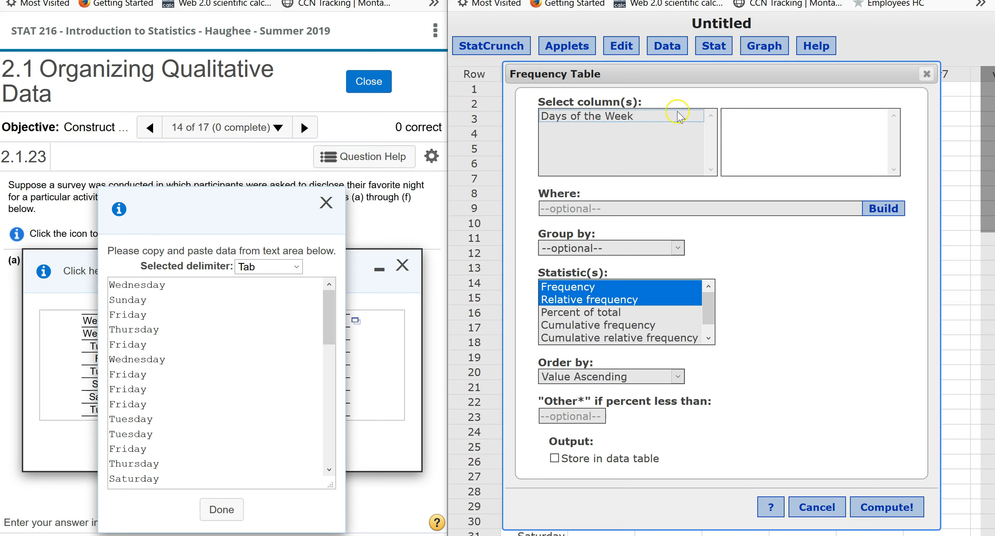
left_click(594, 116)
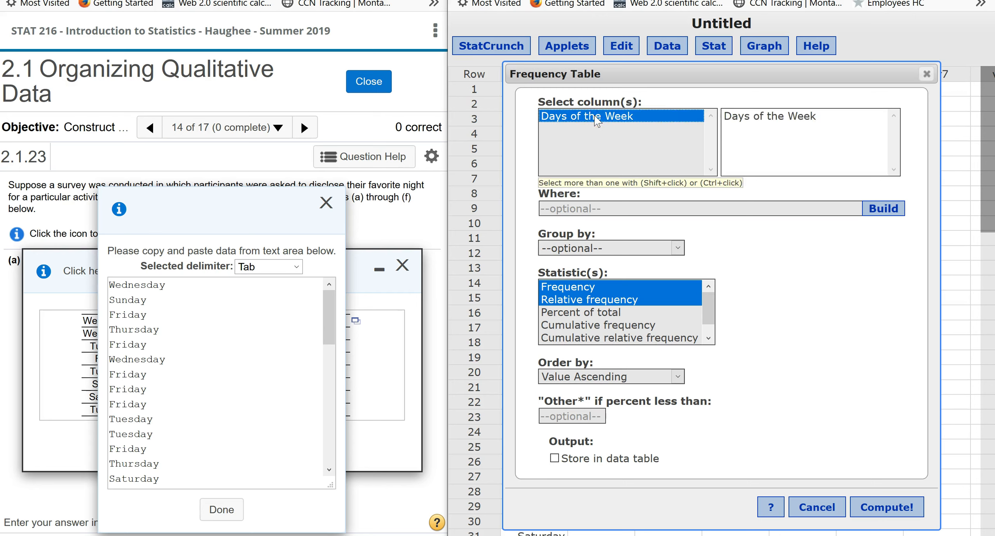
left_click(575, 290)
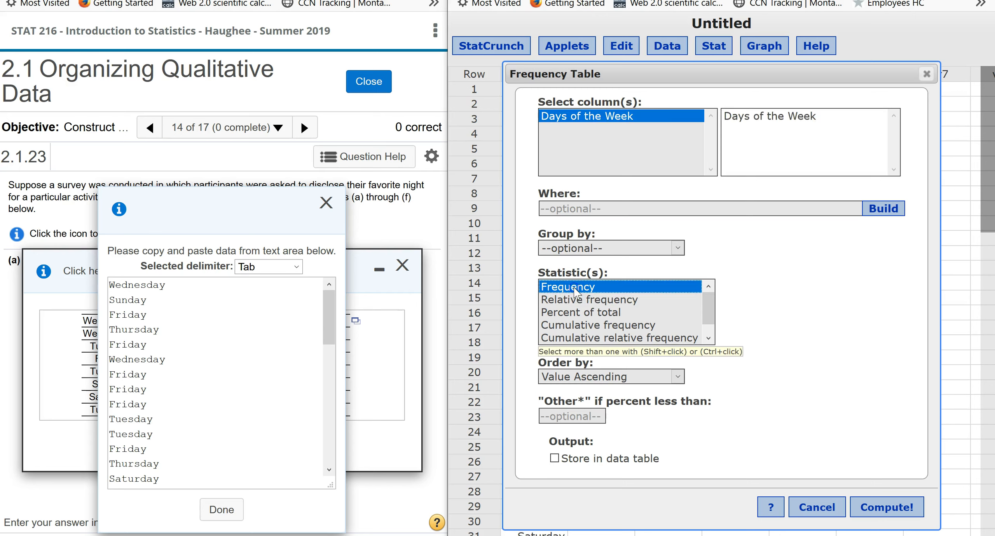
left_click(873, 507)
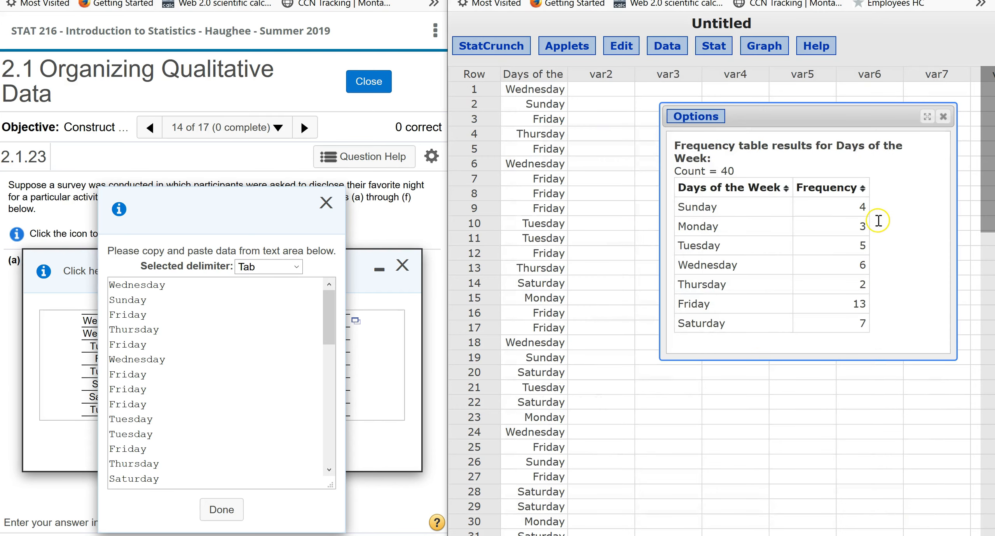
Review the day frequencies and sort the results table by Frequency in ascending order.
left_click(736, 212)
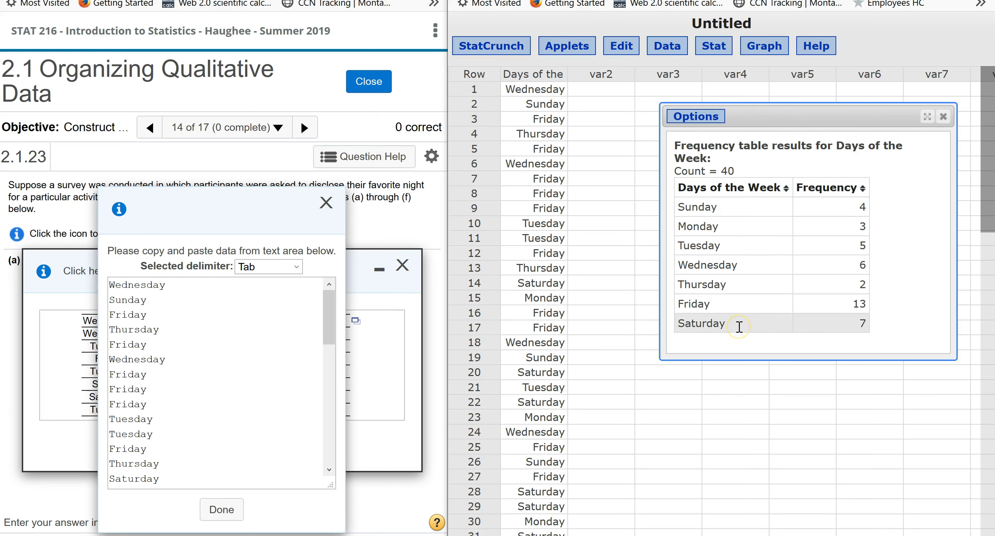
left_click(868, 211)
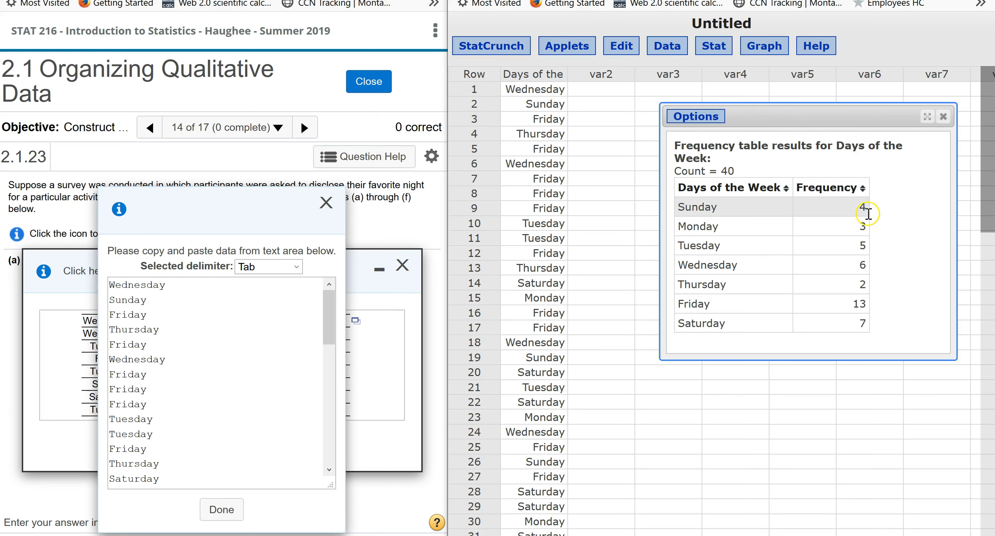
left_click(866, 227)
left_click(870, 313)
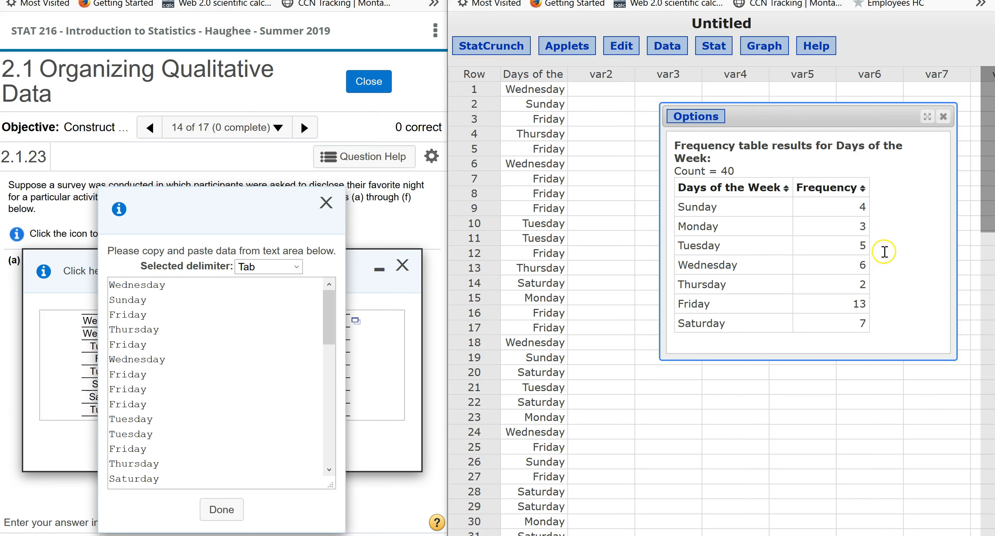
left_click(862, 188)
left_click(865, 189)
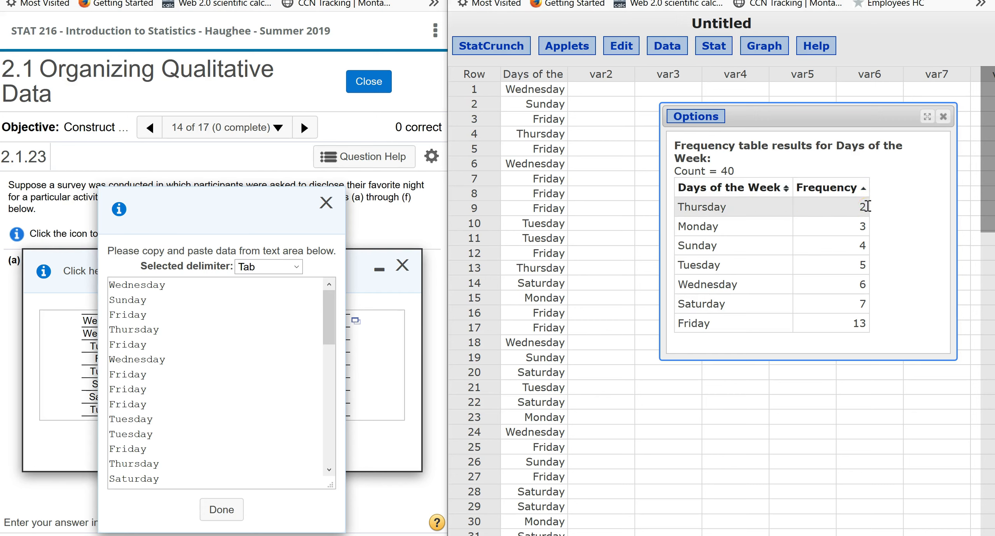
left_click(867, 326)
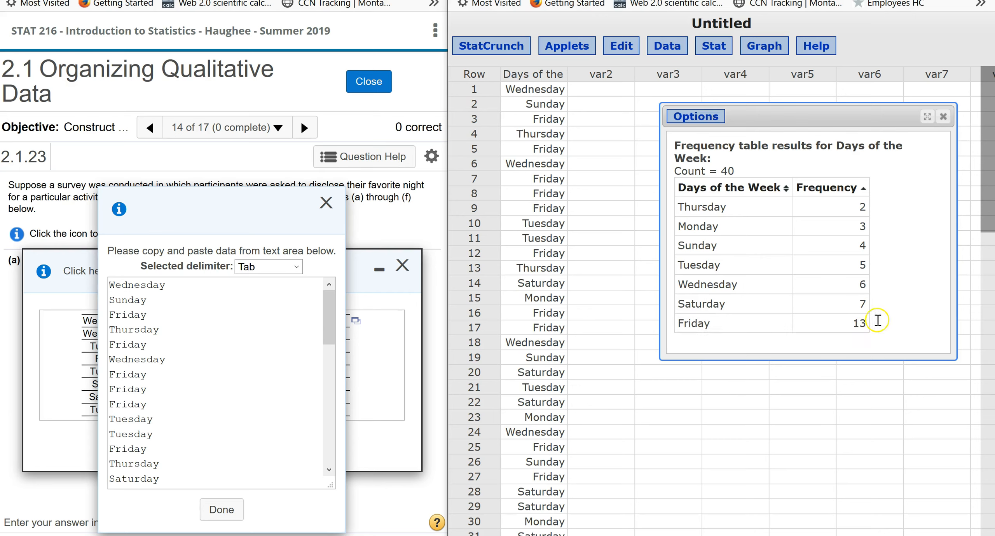
Sort the frequency results by Days of the Week, from Sunday to Saturday.
left_click(786, 190)
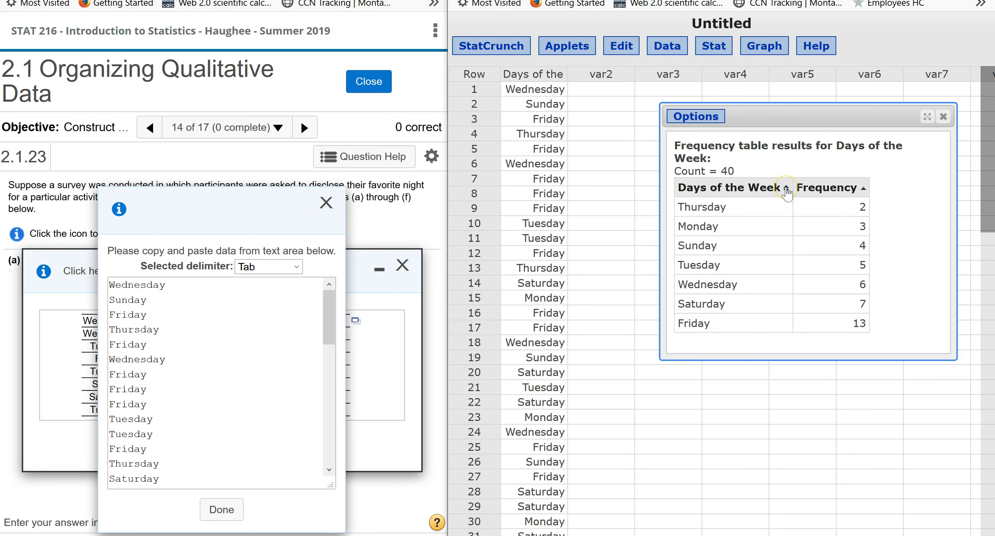
left_click(786, 191)
left_click(786, 190)
left_click(769, 301)
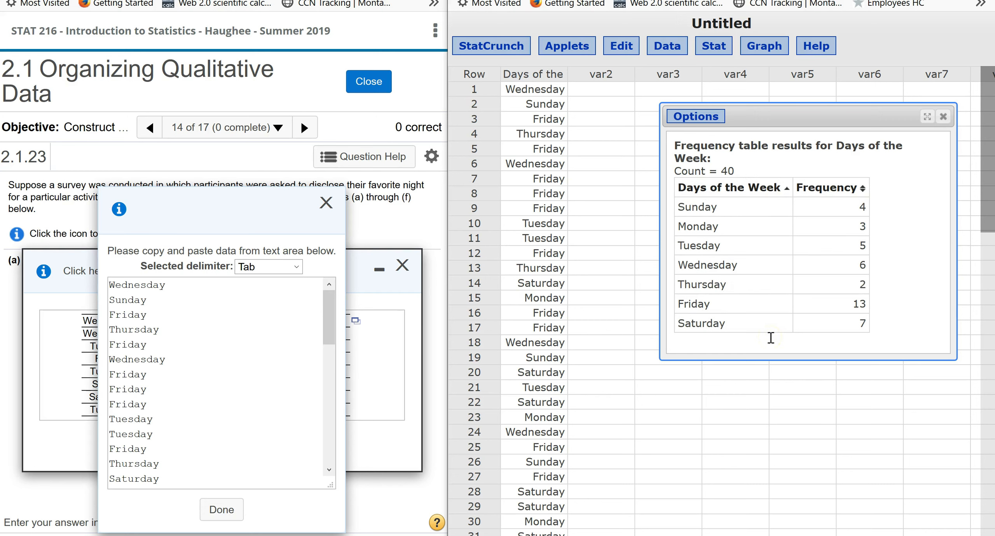
Select the entire frequency results, from the heading to the Saturday row, and return to the data sheet.
left_click_drag(674, 145, 871, 322)
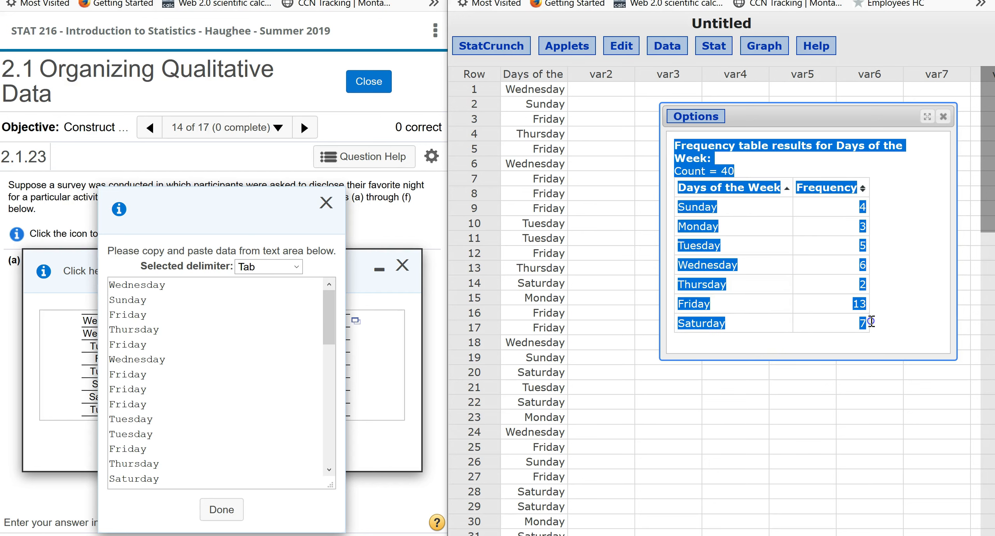
left_click(166, 443)
left_click(716, 194)
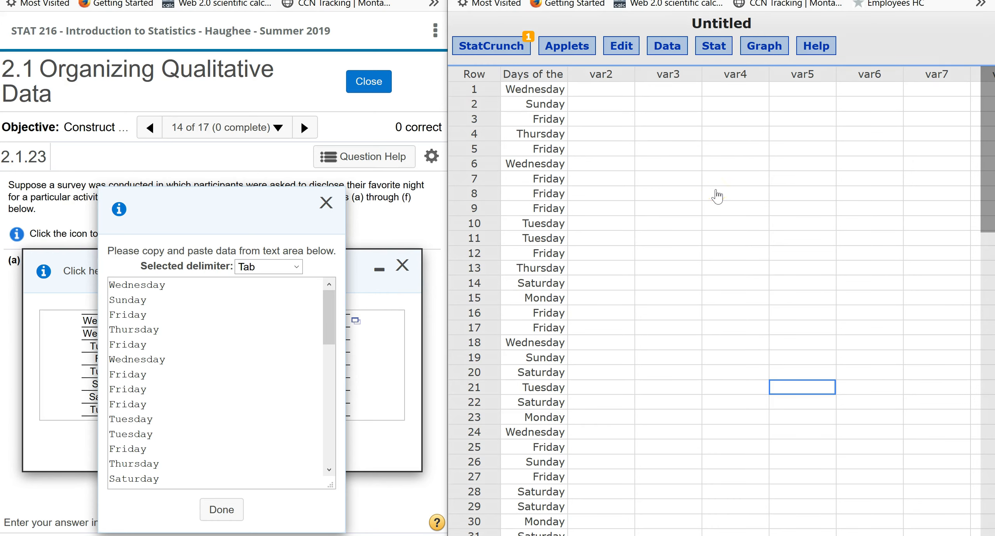
Compute a frequency table for Days of the Week with only the Relative frequency statistic, and return to the data sheet.
left_click(718, 51)
mouse_move(723, 96)
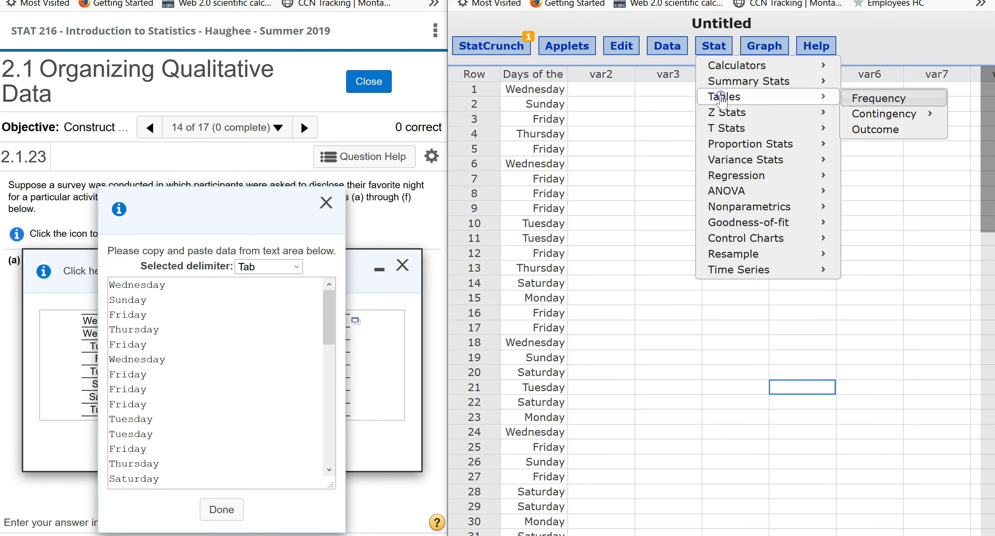
left_click(883, 99)
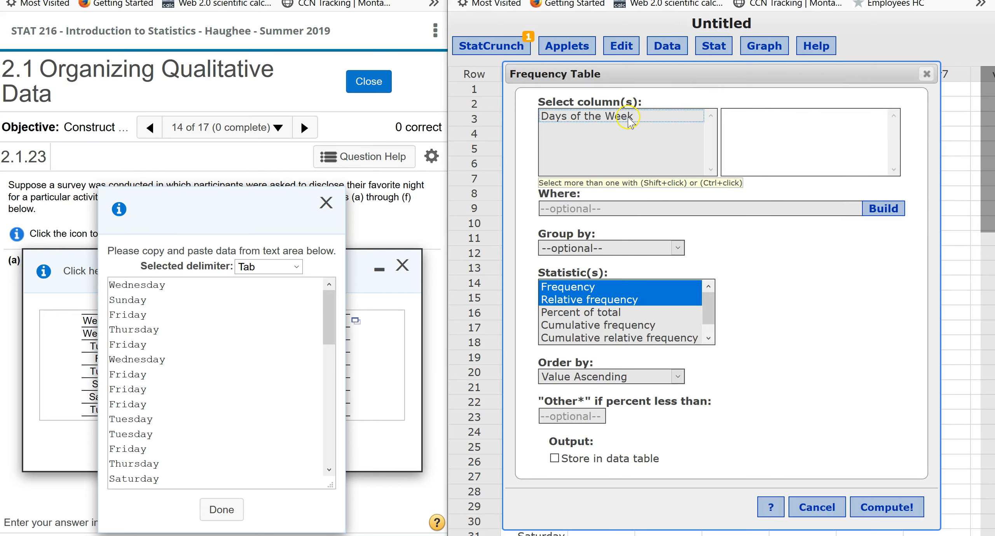
left_click(628, 116)
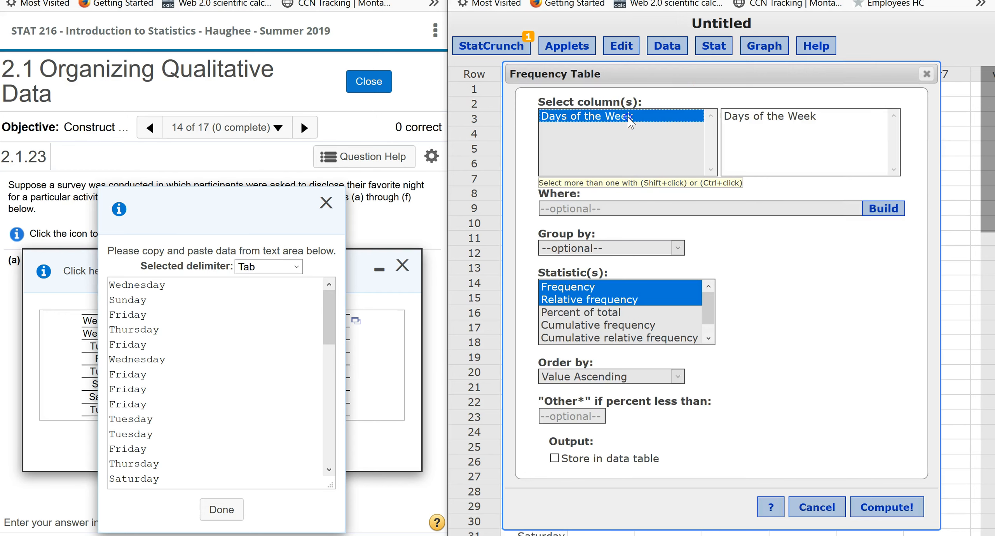
left_click(597, 302)
left_click(669, 374)
left_click(908, 508)
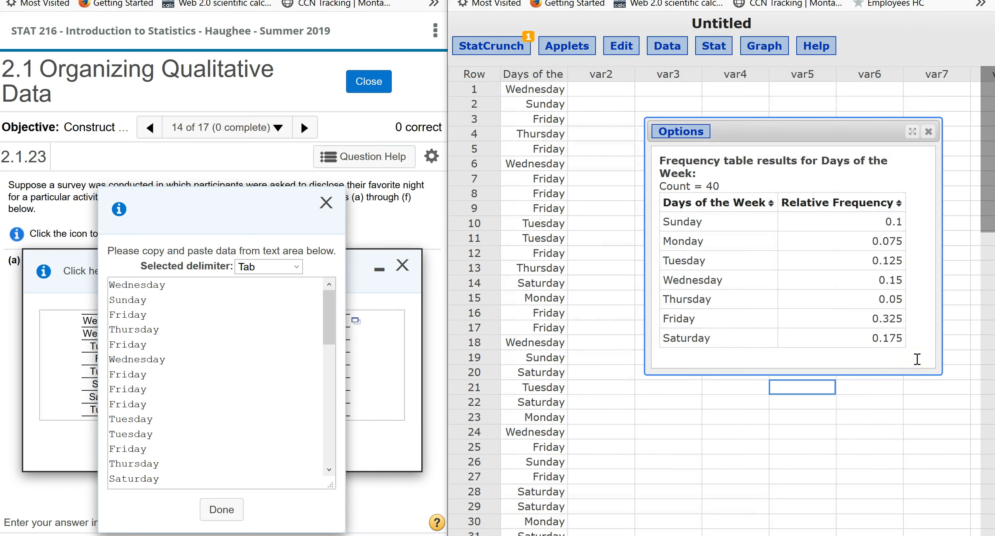
left_click(749, 125)
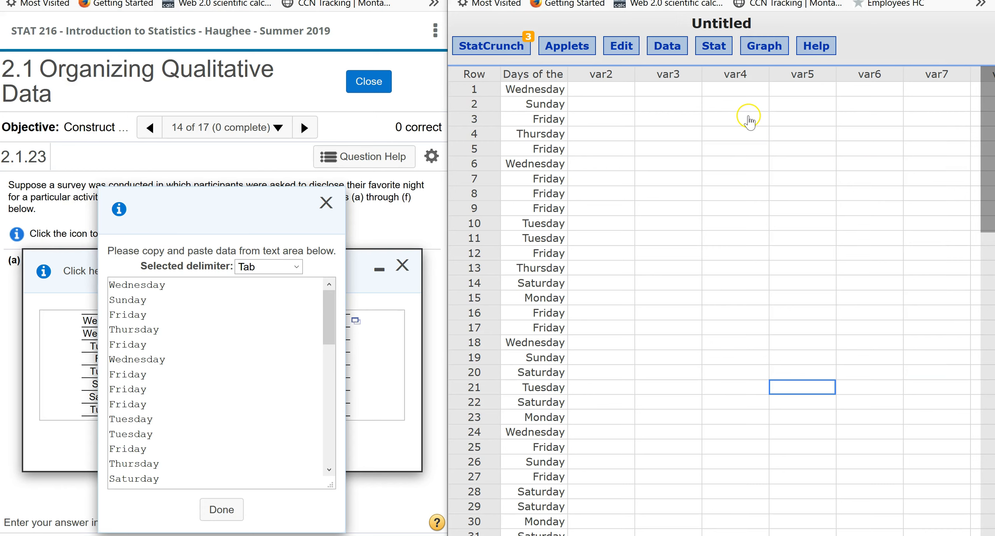
Set up a bar plot from the raw Days of the Week data, keeping the Frequency type.
left_click(764, 46)
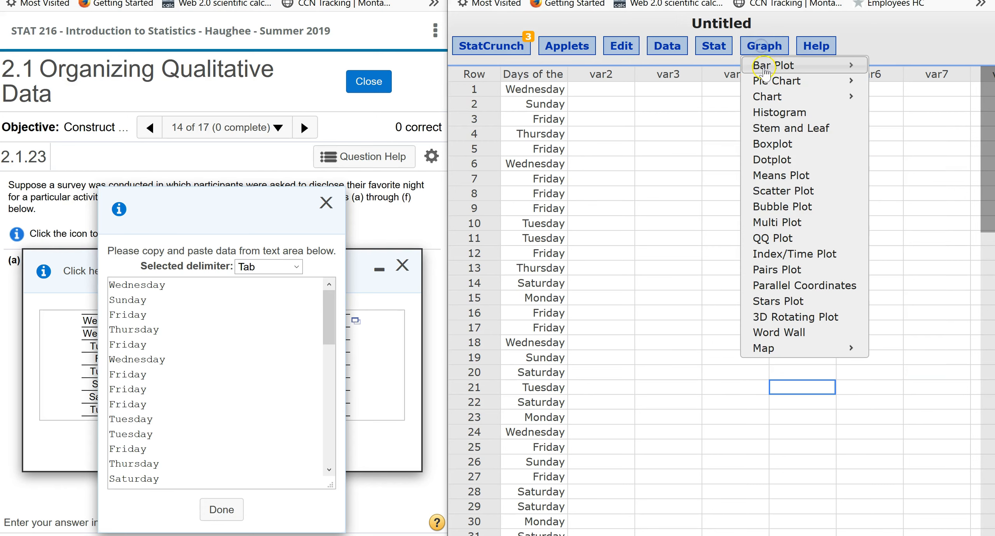
mouse_move(763, 72)
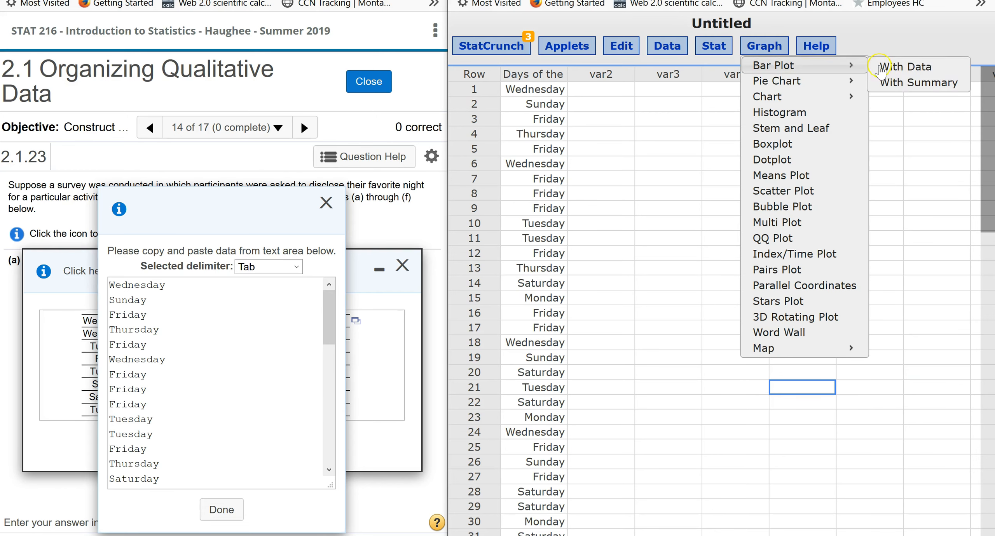
left_click(915, 70)
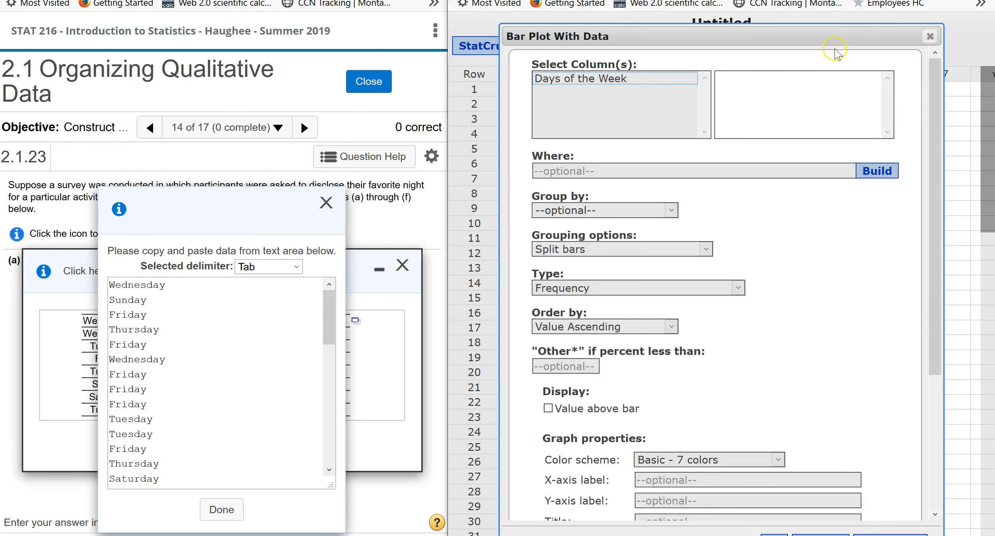
left_click_drag(790, 39, 792, 17)
left_click(623, 69)
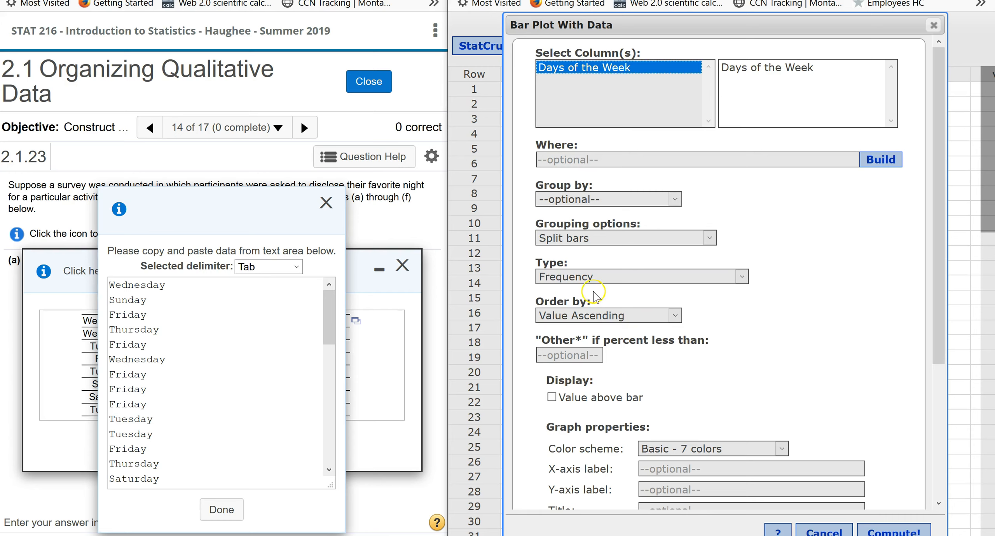
left_click(584, 282)
left_click(587, 282)
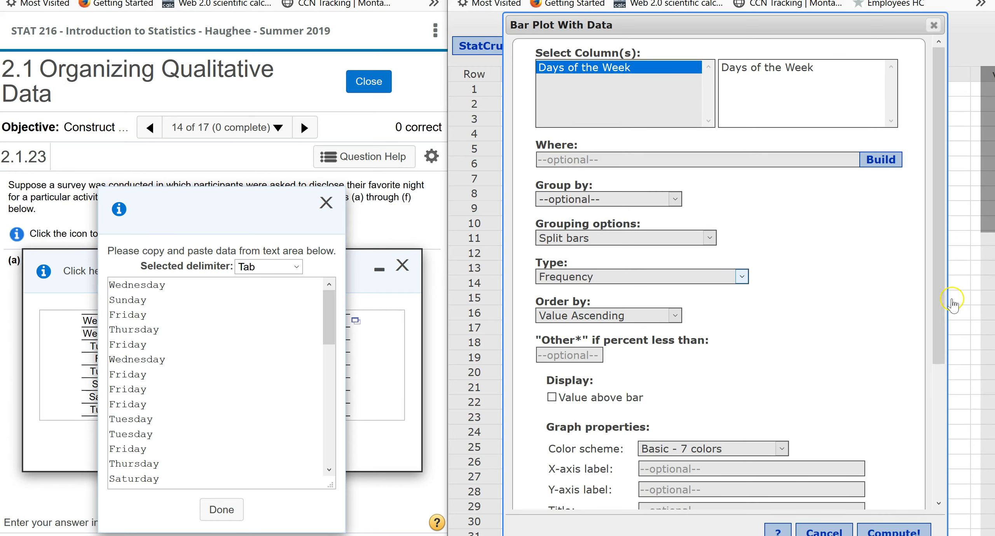
Title the frequency bar plot "Favorite Night for an Activity", compute it, and return to the data sheet.
left_click_drag(944, 301, 932, 487)
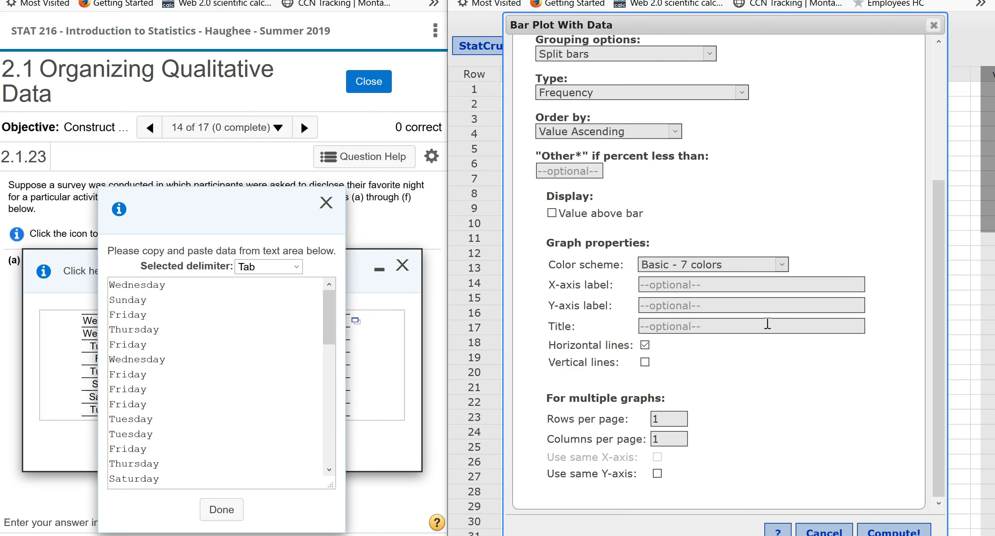
type("Favorite Night for an ")
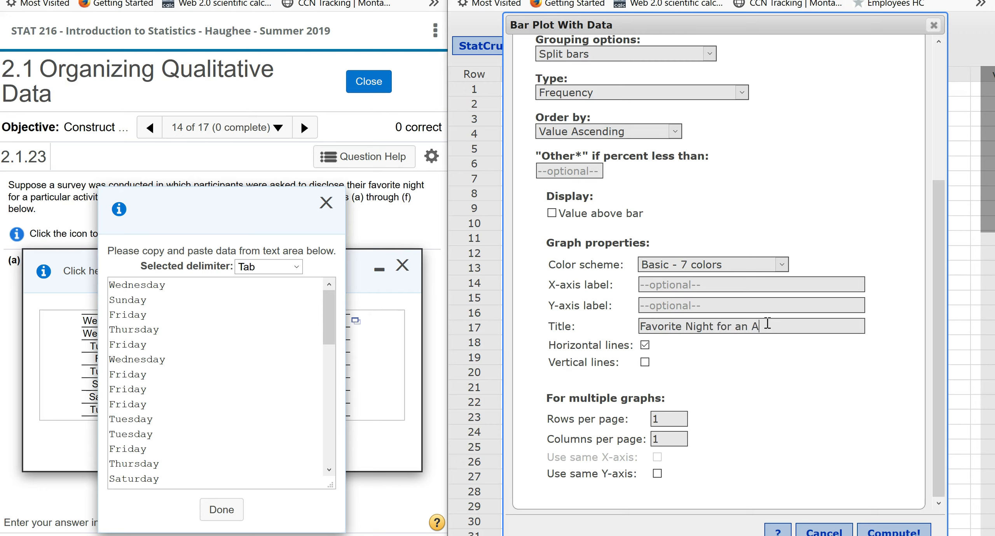
type("Activity")
left_click(869, 531)
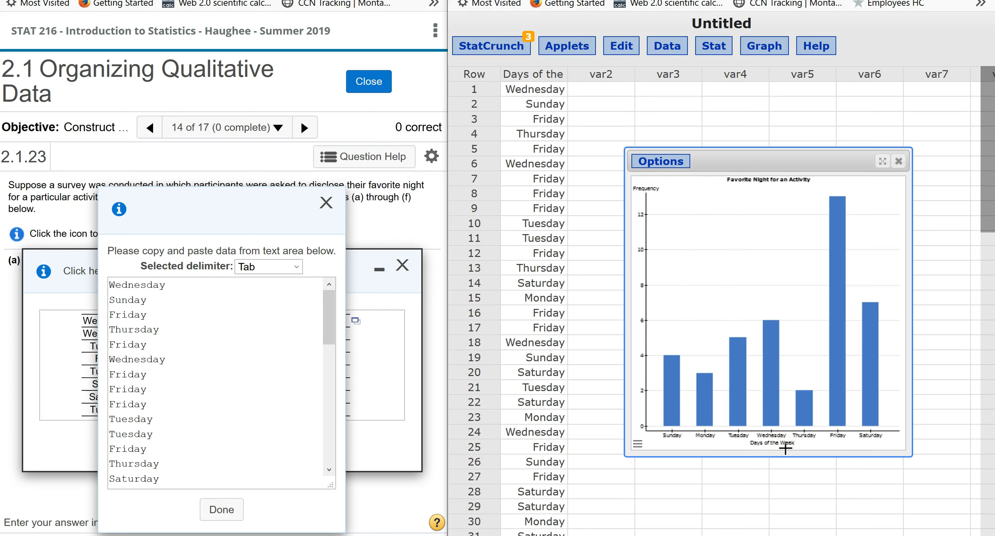
left_click(789, 387)
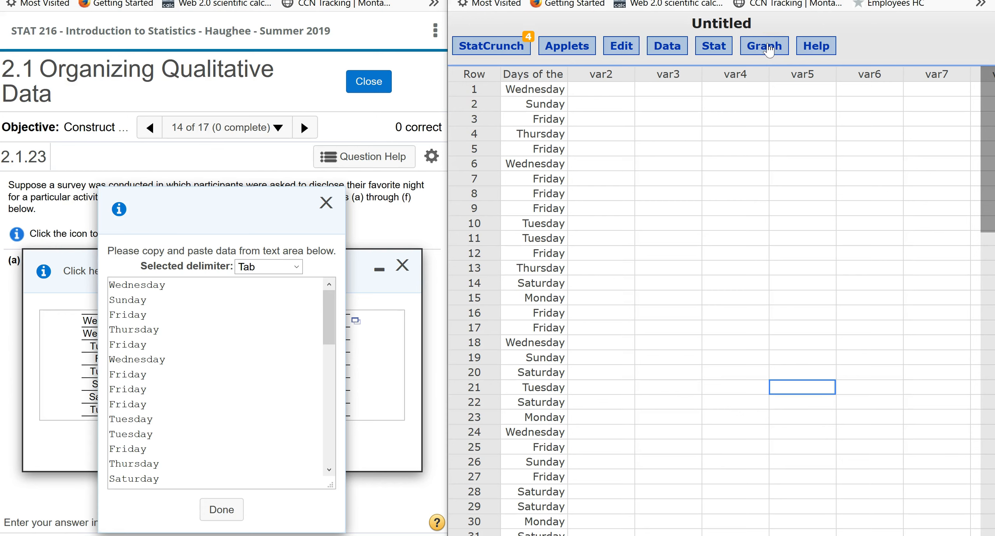
Set up another bar plot from the raw Days of the Week data with the type Relative Frequency.
left_click(769, 48)
mouse_move(775, 67)
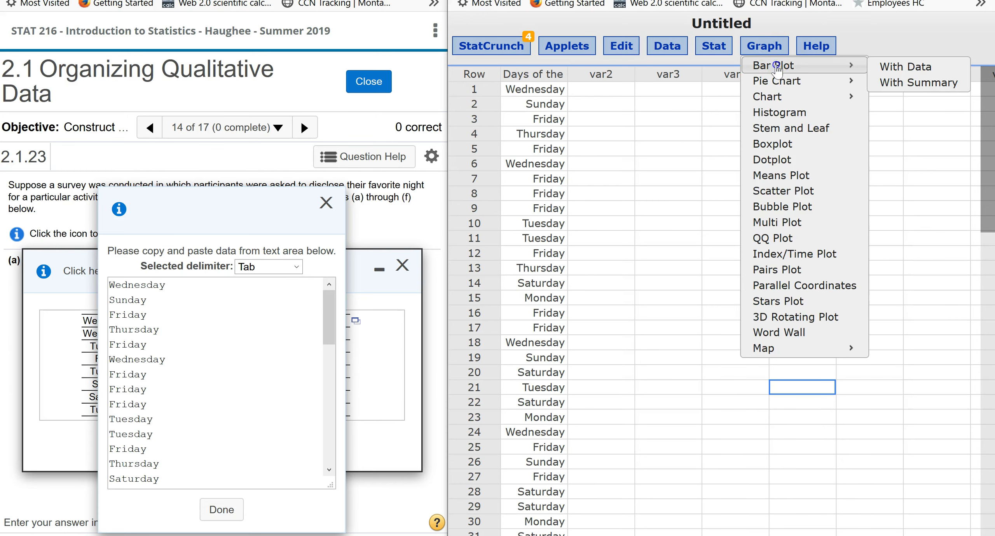
left_click(889, 67)
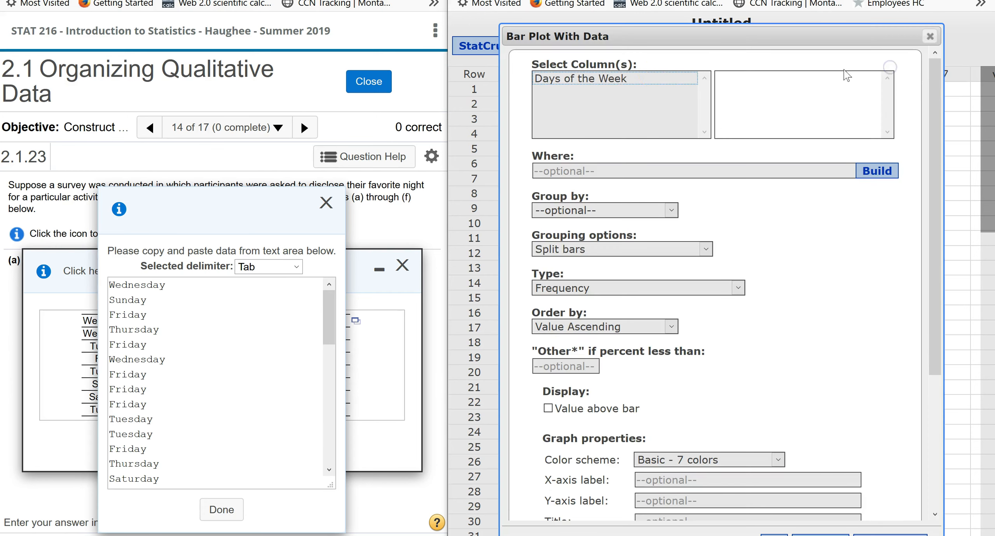
left_click(603, 79)
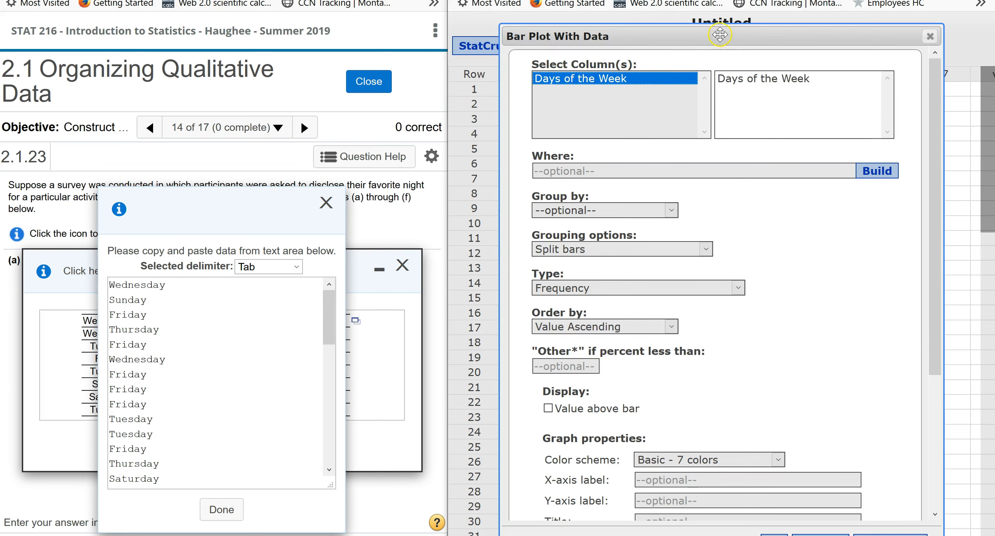
left_click_drag(720, 34, 722, 23)
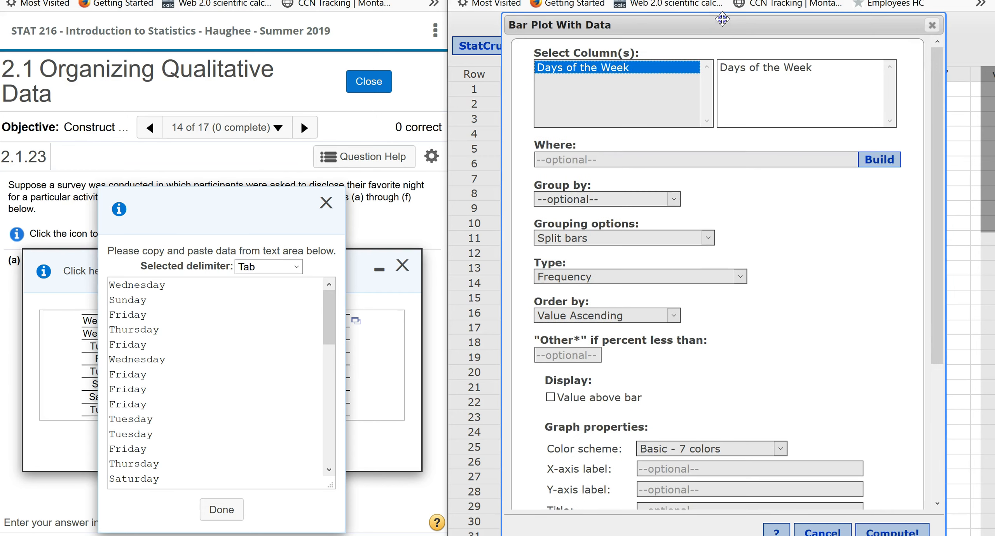
left_click(634, 290)
left_click(637, 311)
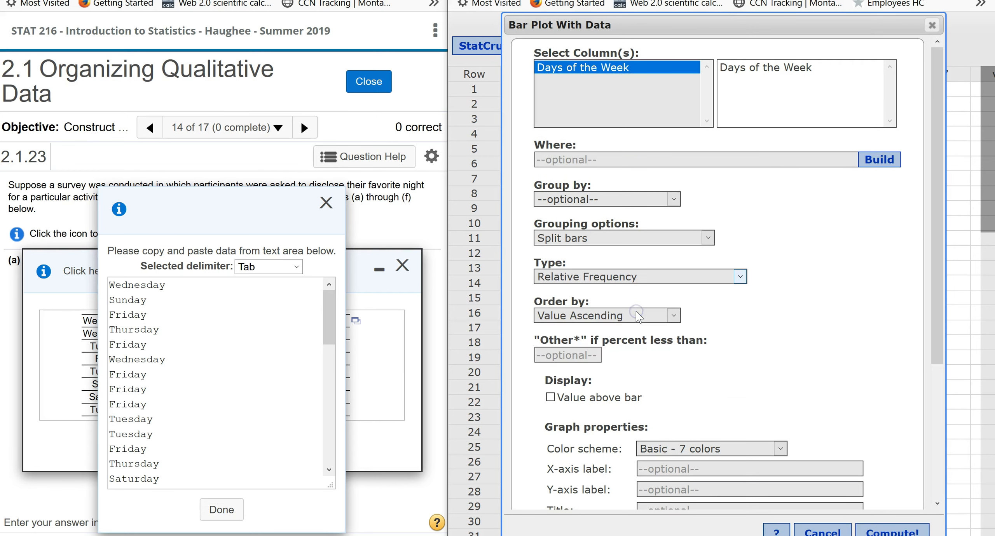
Title the relative frequency bar plot "Favorite Day of the Week for an Activity" and compute it.
scroll(734, 431, "down", 5)
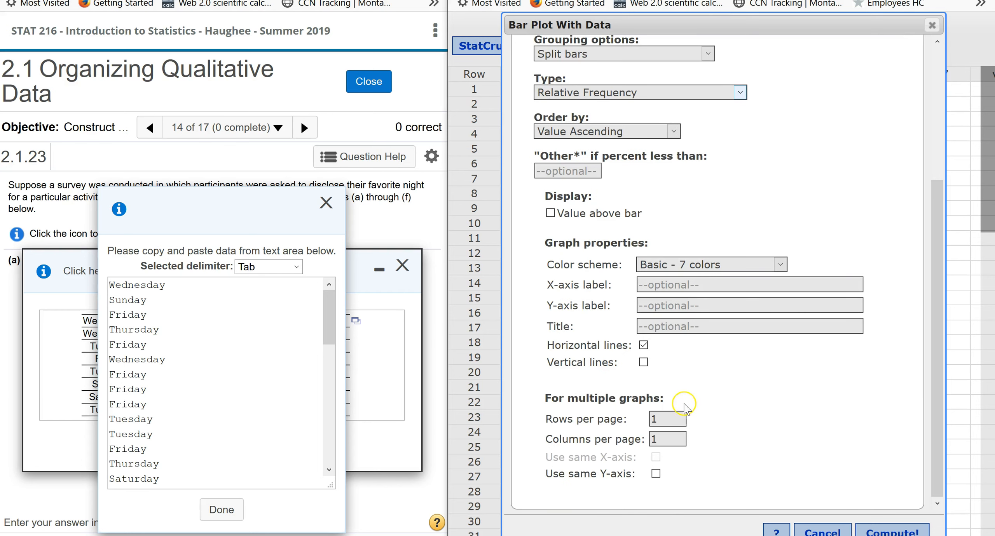
left_click(682, 328)
type("Favority")
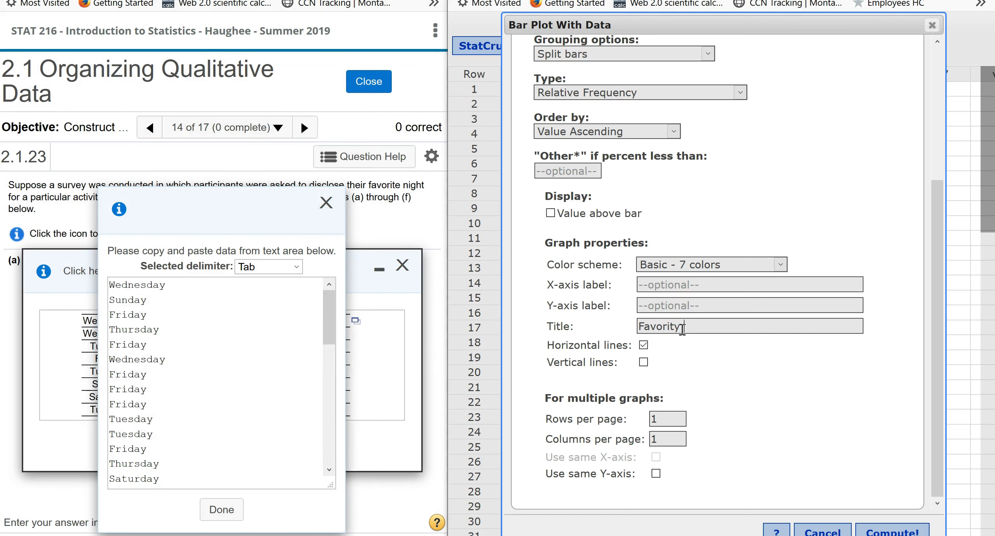
type(" Day of the Week for an Activity")
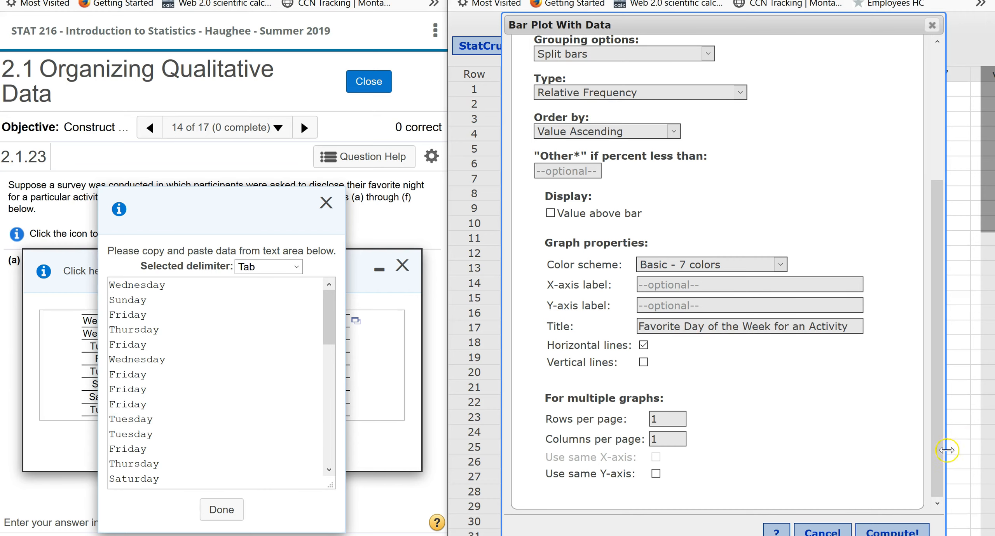
left_click(902, 531)
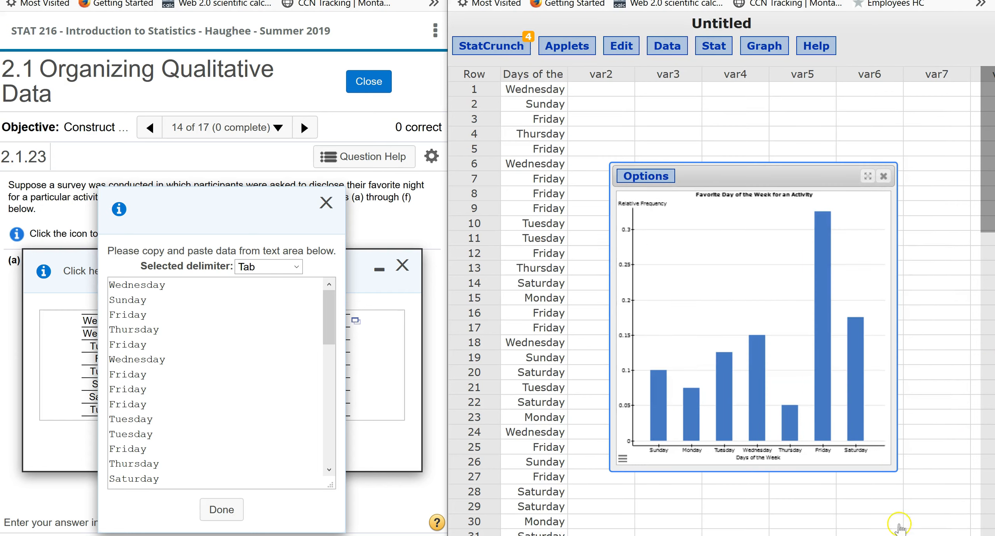
left_click(880, 434)
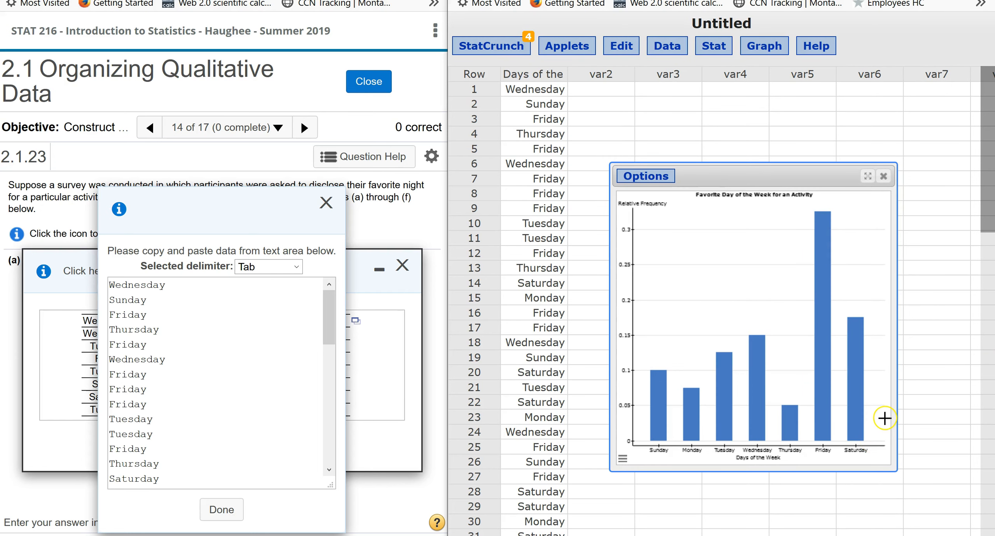